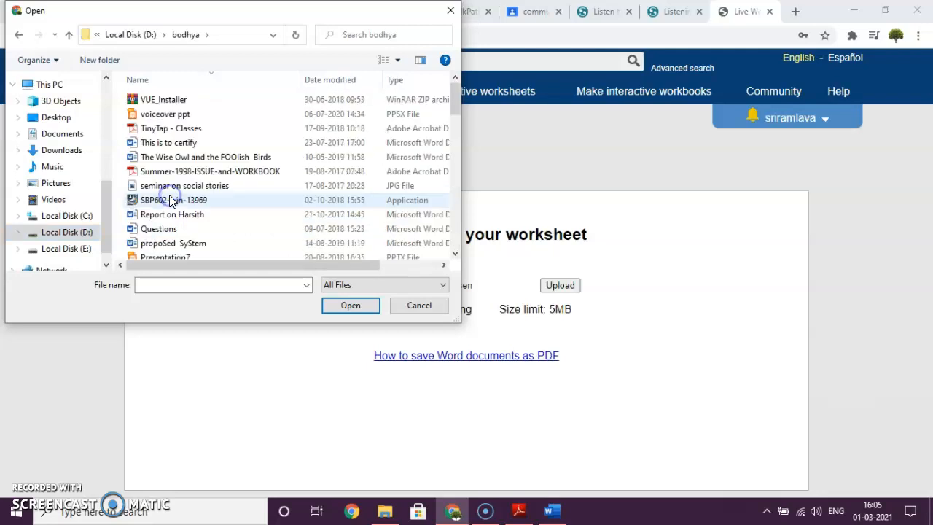
Browse from the bodhya folder into the worksheets folder and open its critical thinking subfolder
scroll(181, 193, "down", 4)
scroll(180, 193, "down", 4)
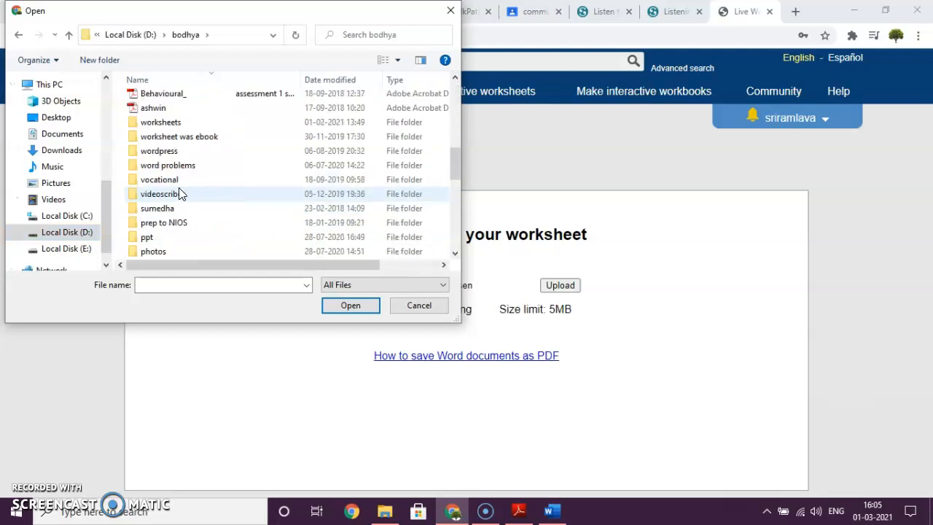
scroll(181, 193, "down", 3)
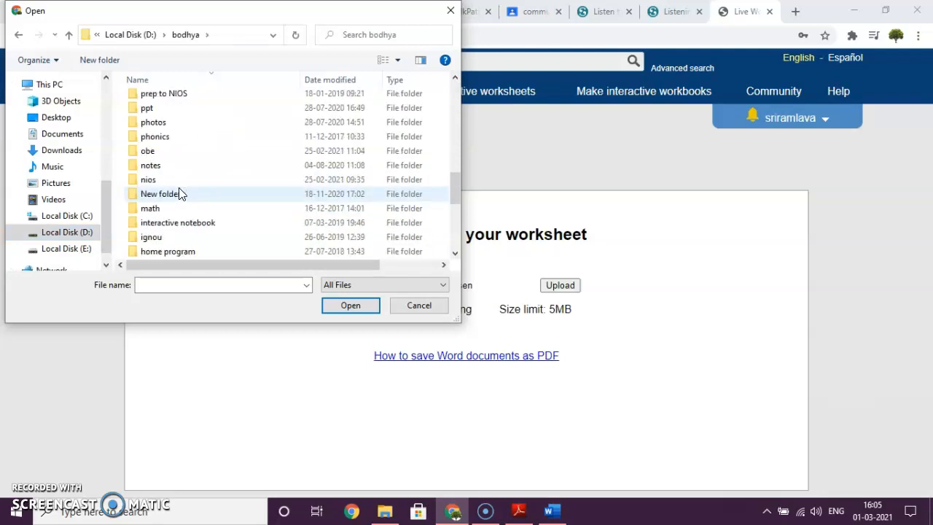
scroll(181, 193, "down", 2)
scroll(181, 196, "down", 2)
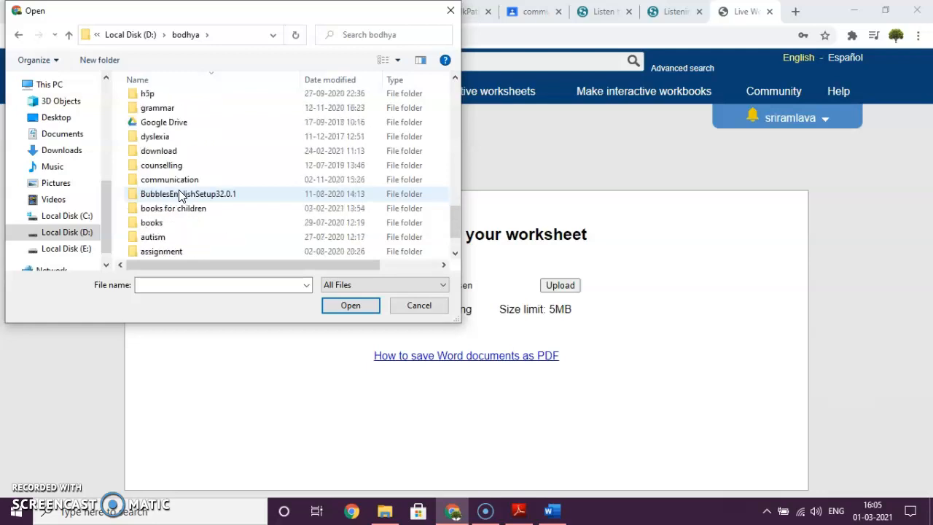
scroll(181, 195, "down", 1)
left_click(179, 208)
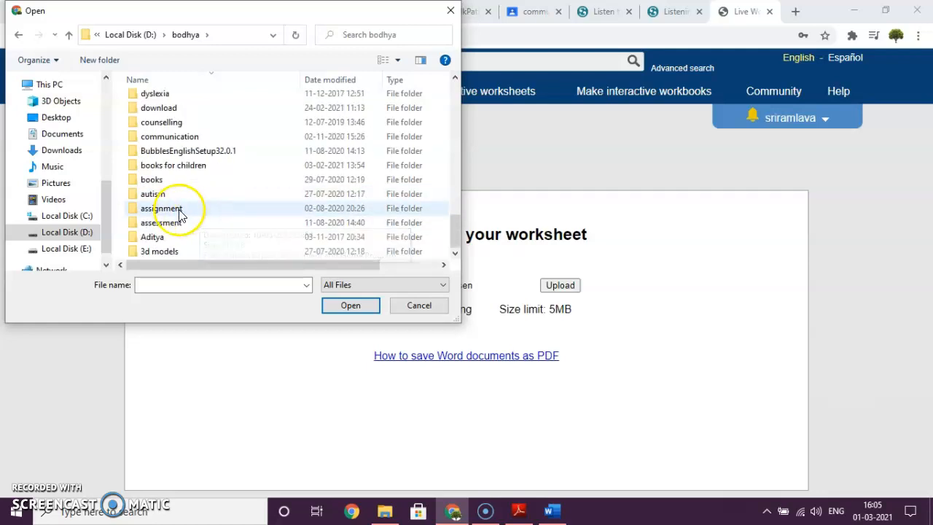
scroll(181, 212, "up", 7)
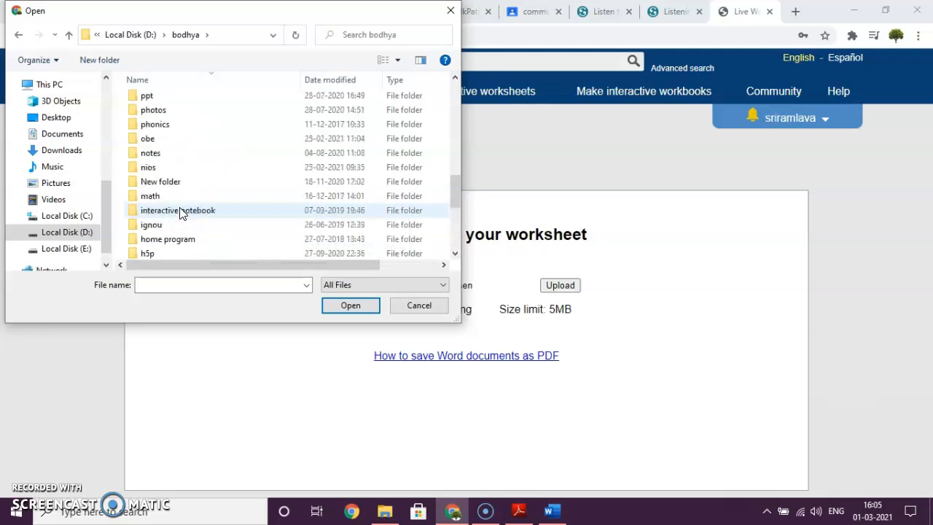
scroll(181, 212, "up", 1)
left_click(159, 110)
double_click(159, 111)
scroll(199, 200, "down", 3)
scroll(199, 199, "up", 3)
double_click(166, 100)
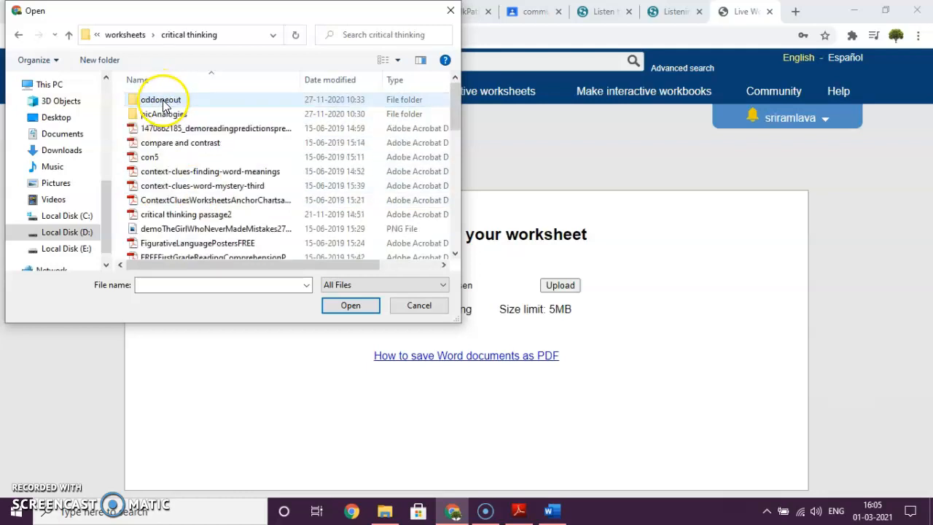
Choose the PDF file "What am I" from the critical thinking folder and upload it as the worksheet
scroll(178, 182, "down", 4)
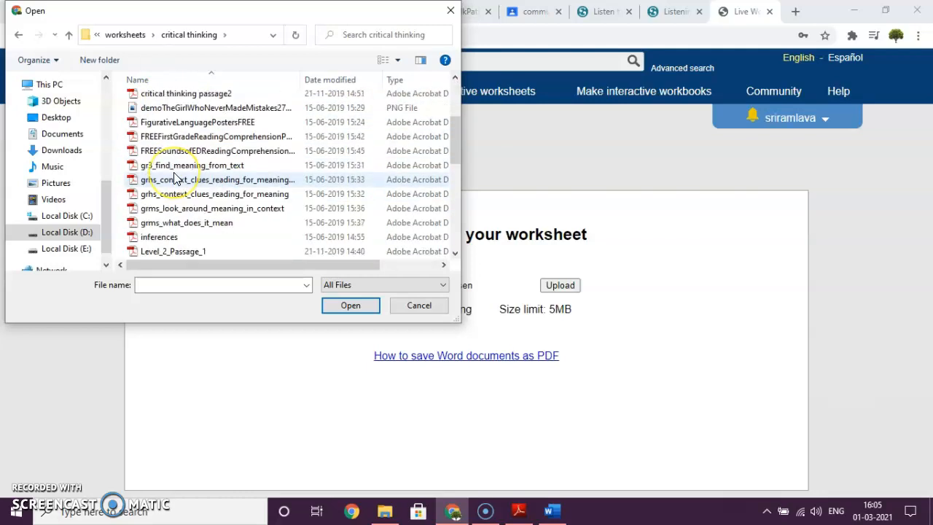
scroll(175, 182, "down", 5)
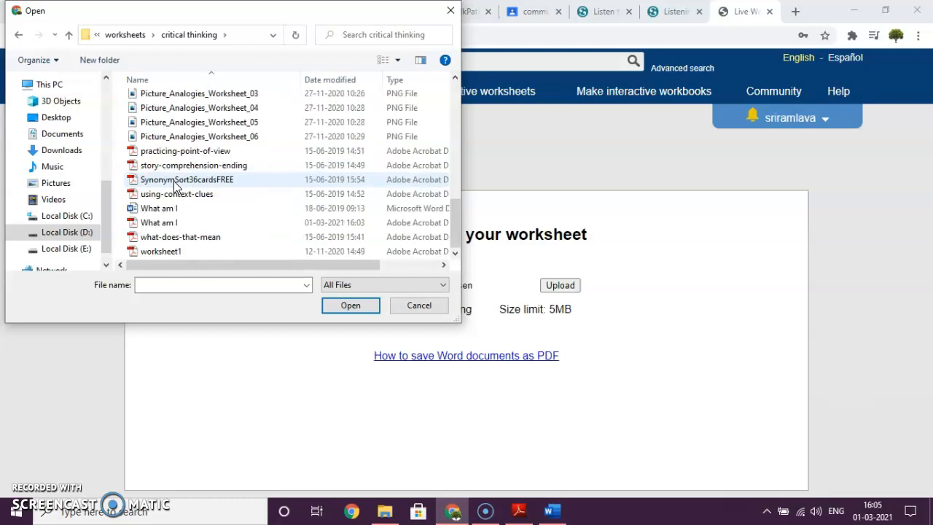
left_click(168, 223)
left_click(339, 309)
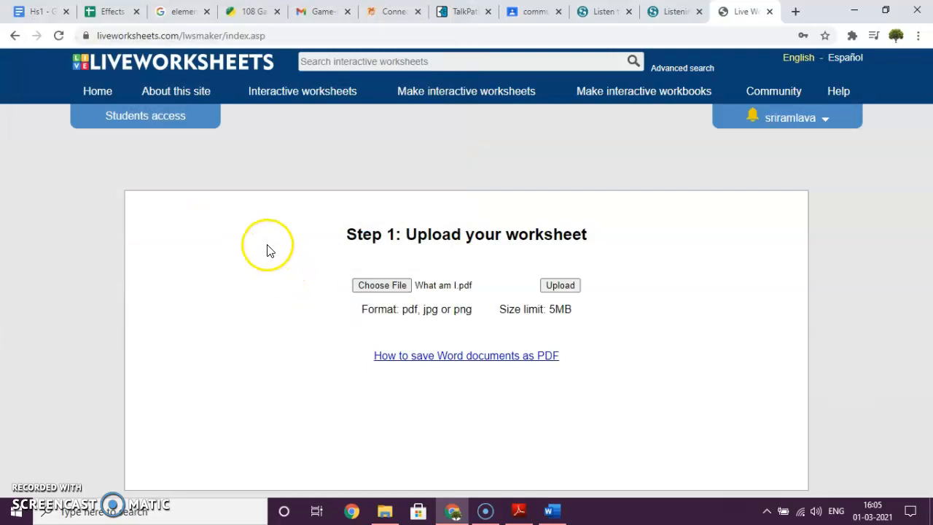
left_click(560, 285)
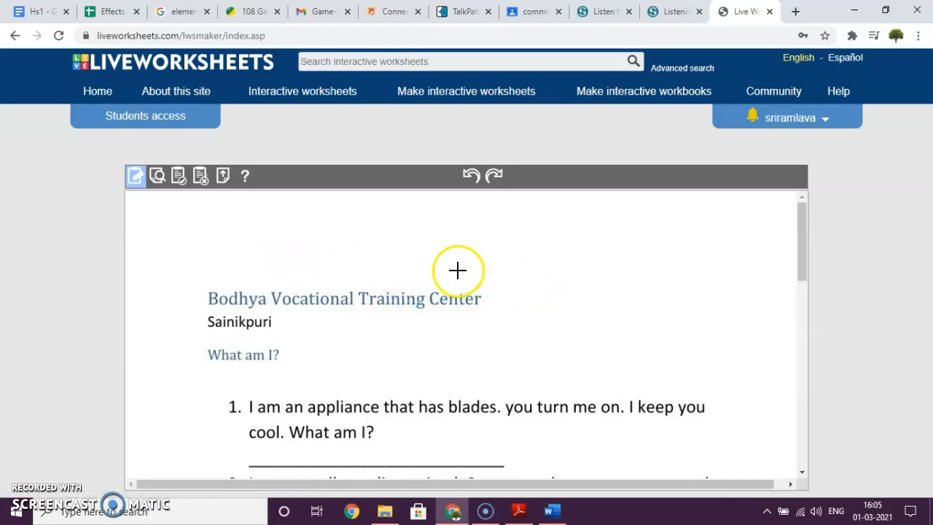
Draw an answer box over the blank line under question 1 and activate it for text entry
scroll(458, 271, "down", 3)
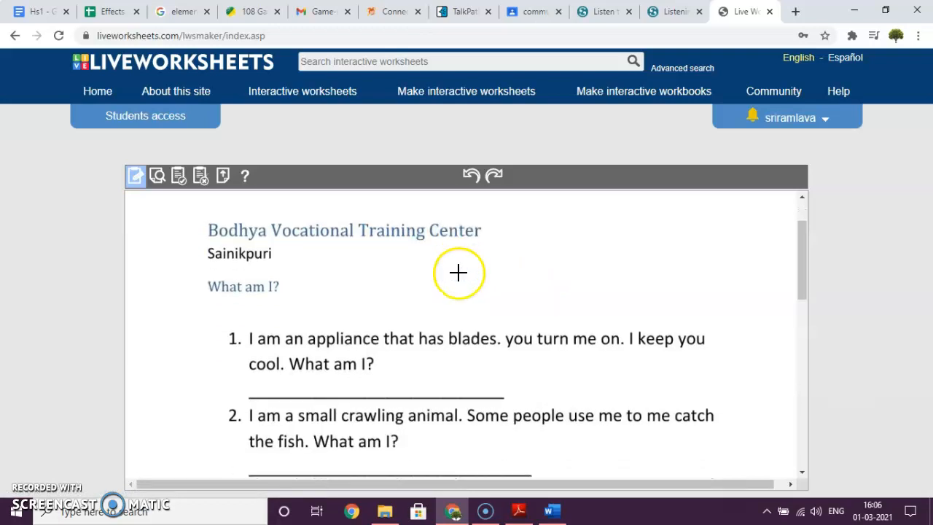
scroll(458, 272, "up", 2)
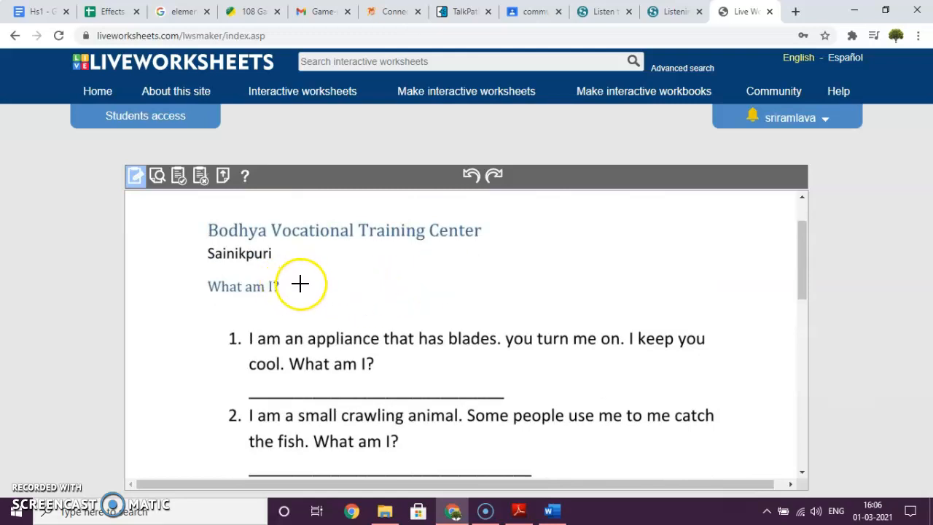
scroll(299, 283, "down", 1)
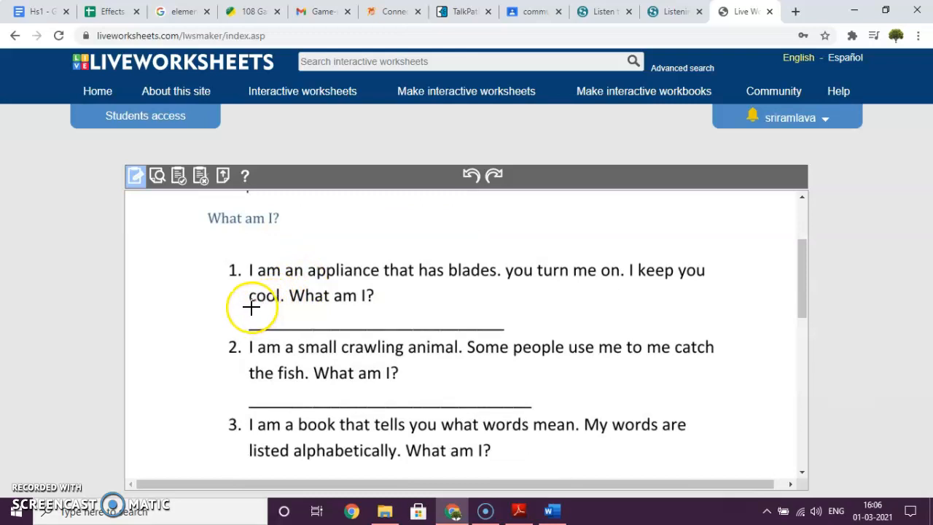
left_click_drag(251, 305, 450, 330)
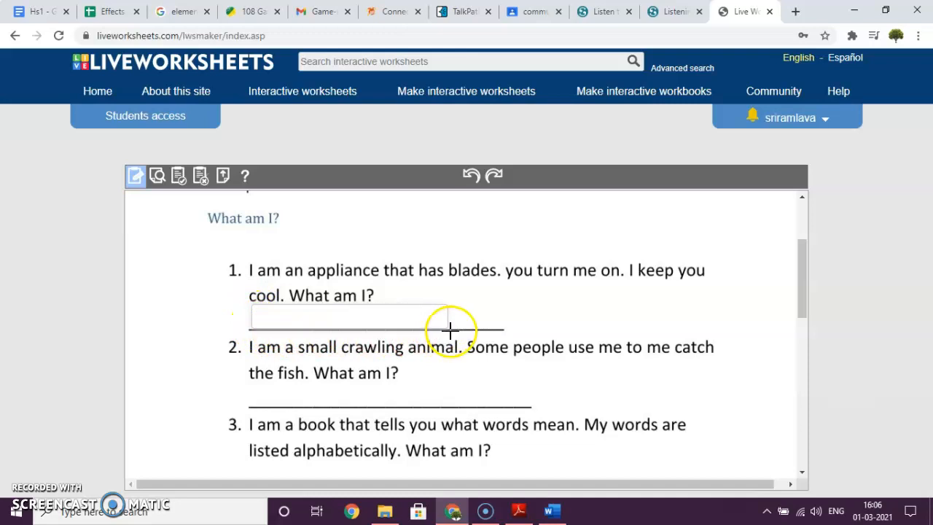
left_click(261, 315)
left_click(433, 314)
left_click(294, 312)
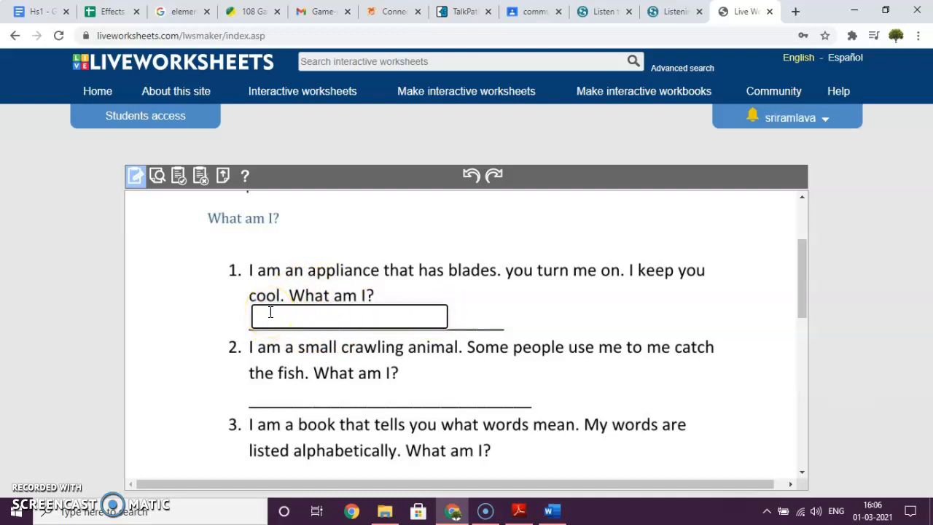
Enter fan/Fan/FAN as the accepted answers in question 1's answer box
type("fan")
type("/fan")
left_click(265, 312)
type("/FAN")
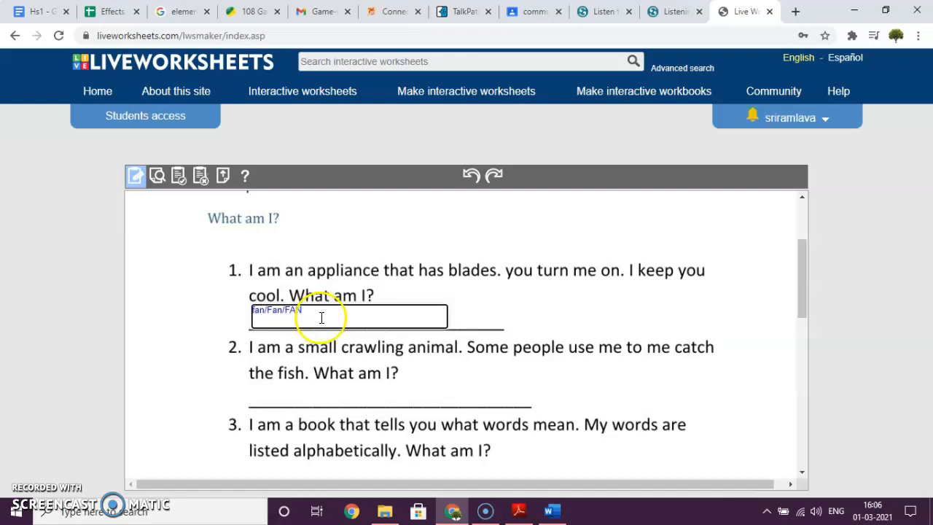
Add an answer box on the blank line under question 2 with the accepted answers worm/Worm/WORM
scroll(332, 350, "down", 2)
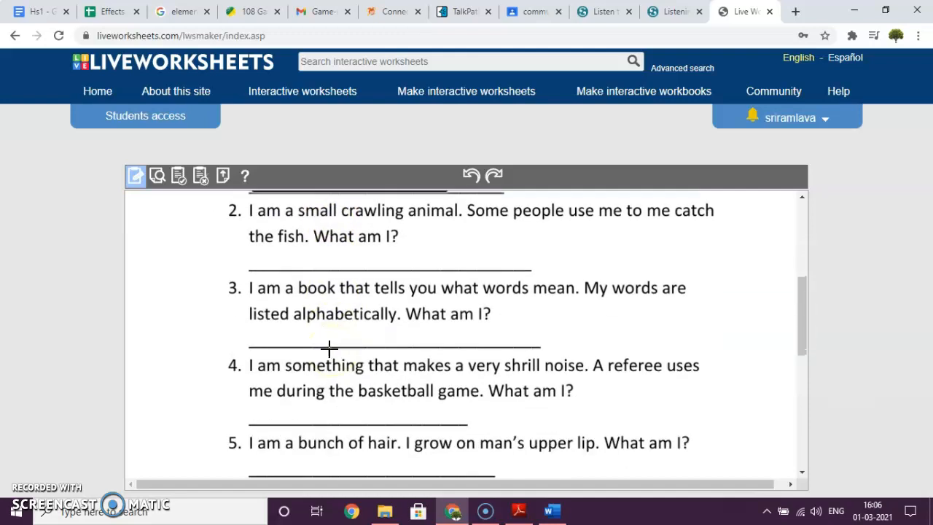
left_click_drag(246, 244, 408, 270)
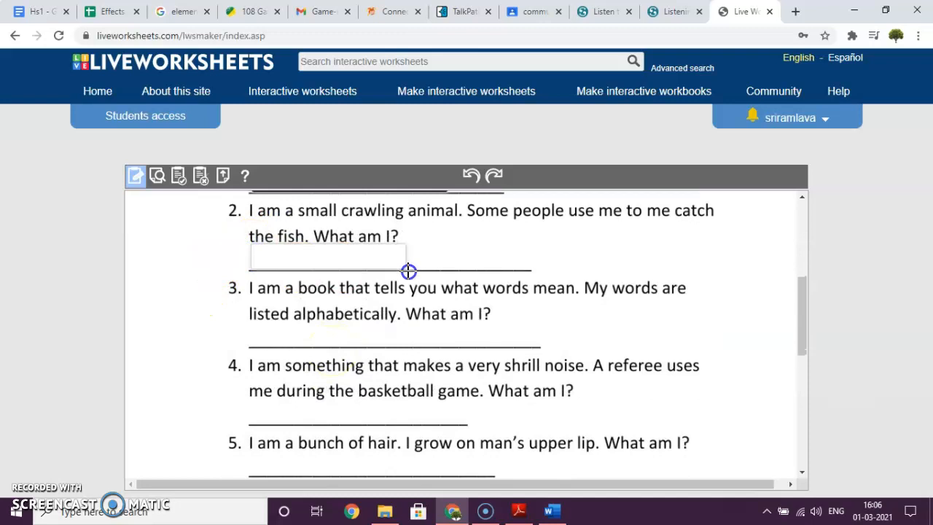
left_click(266, 256)
type("worm")
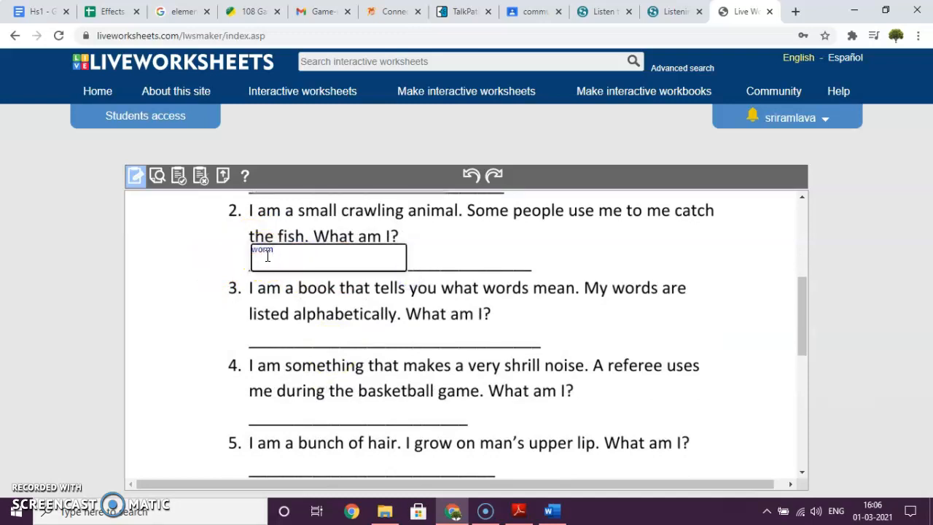
type("/Worm/WORM")
Add an answer box on the blank line under question 3 with the accepted answers dictionary/Dictionary/DICTIONARY
scroll(267, 256, "down", 1)
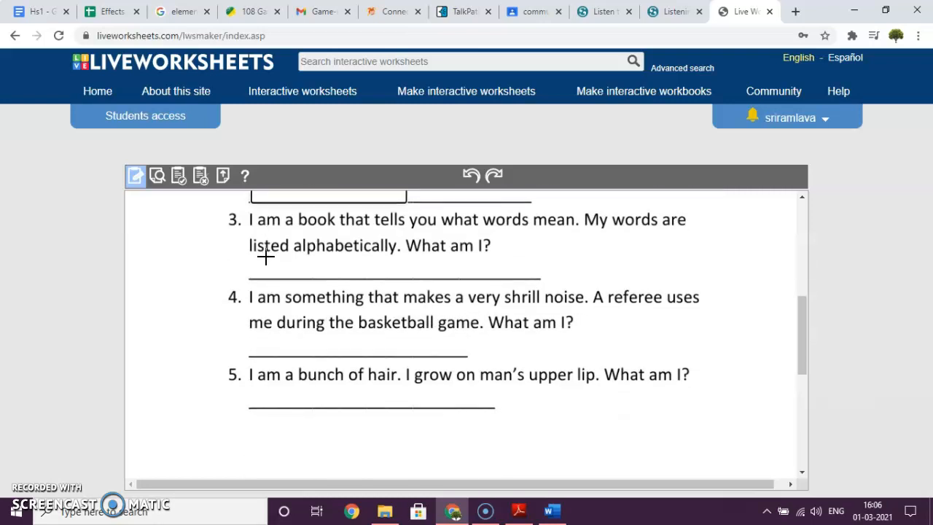
left_click_drag(253, 253, 441, 279)
left_click(267, 264)
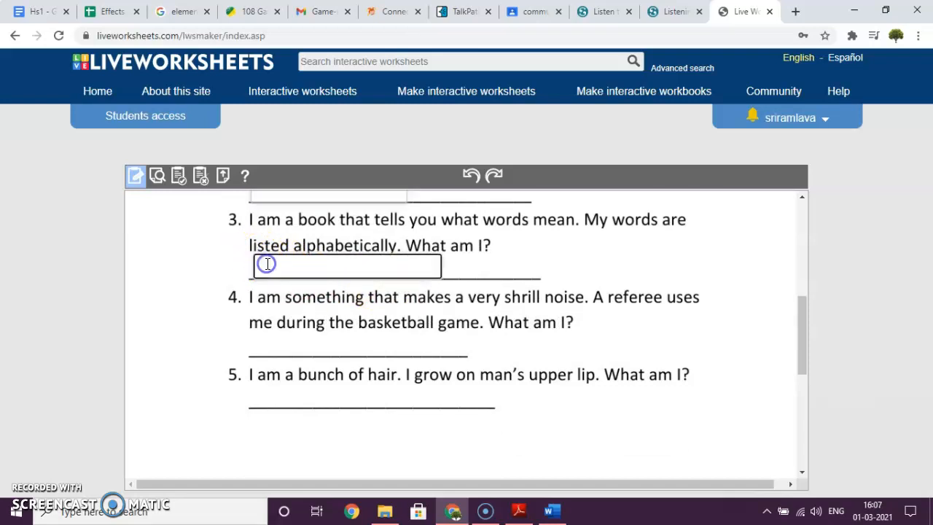
type("dictionary/Dictionar")
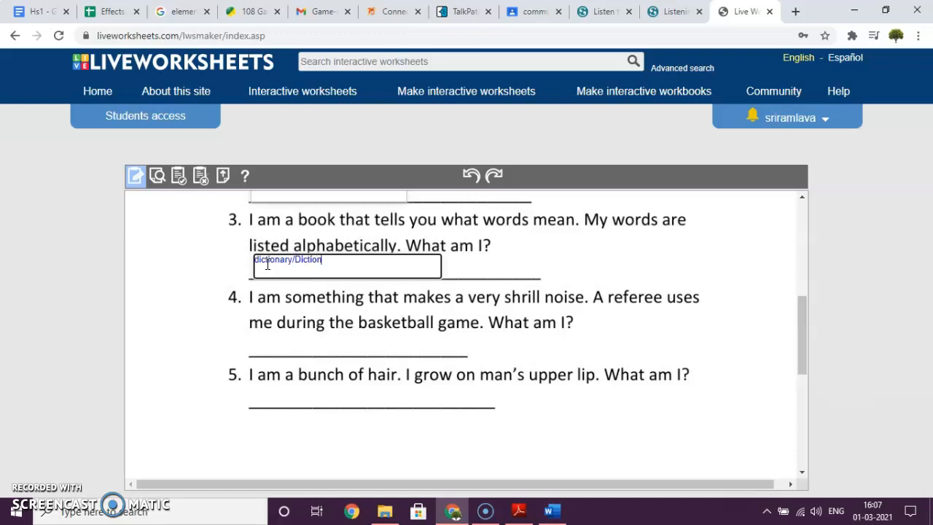
type("y/DICTIONARY")
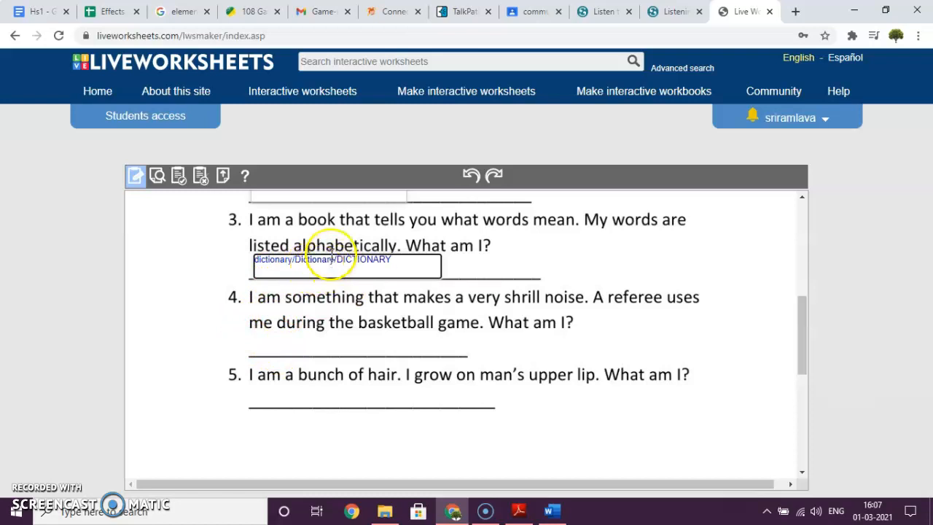
Start saving the worksheet and choose to share it with other teachers
scroll(365, 302, "down", 3)
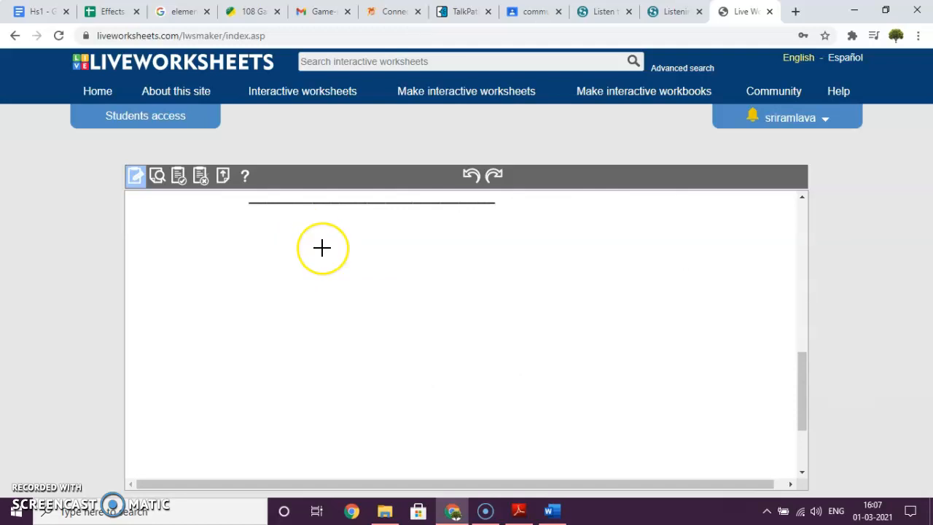
scroll(321, 248, "down", 3)
scroll(322, 248, "up", 10)
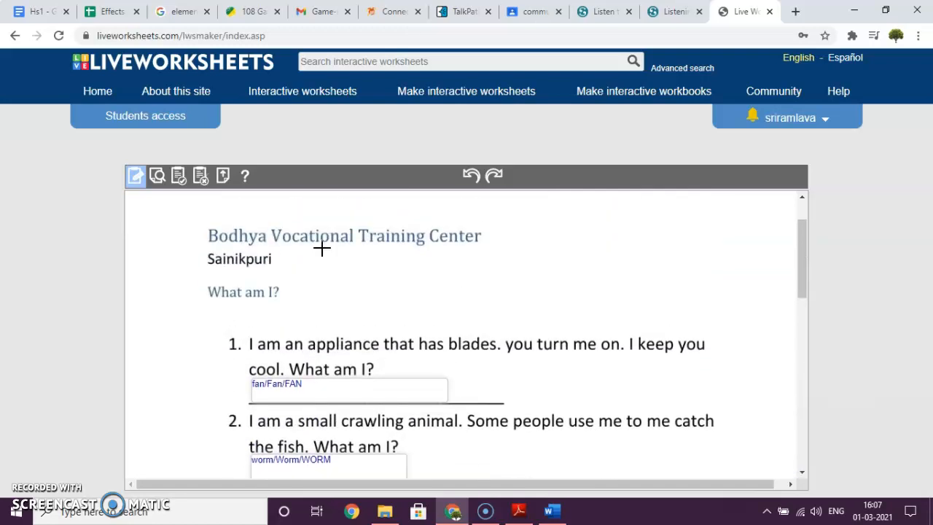
left_click(180, 178)
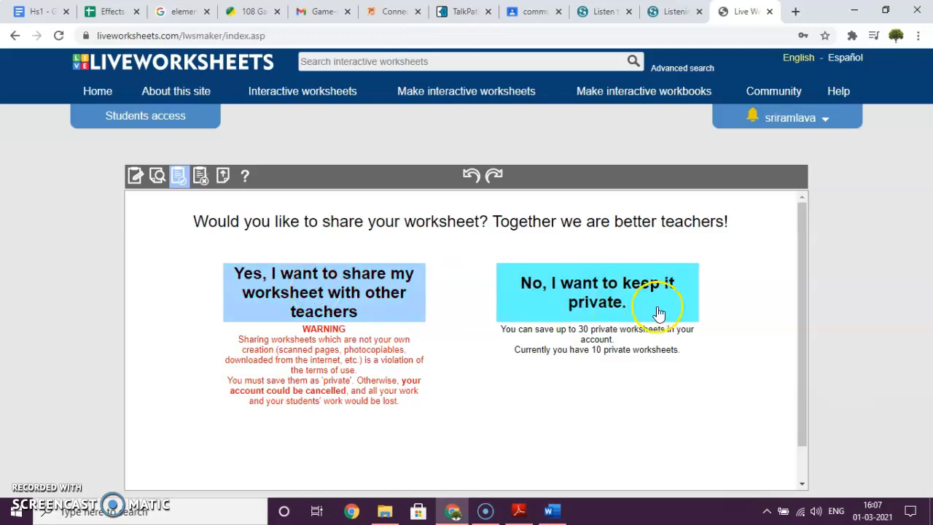
left_click(282, 294)
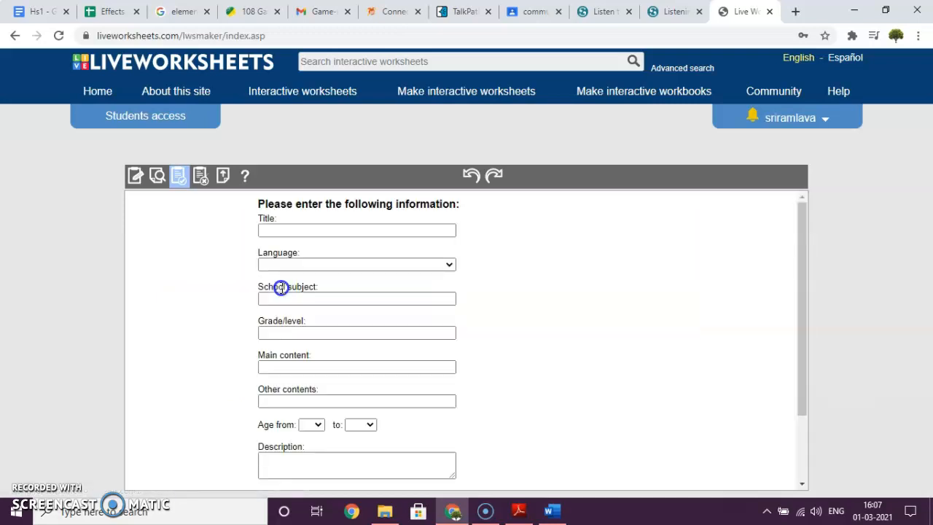
Title the worksheet "Who am I" and set its language to English
left_click(291, 231)
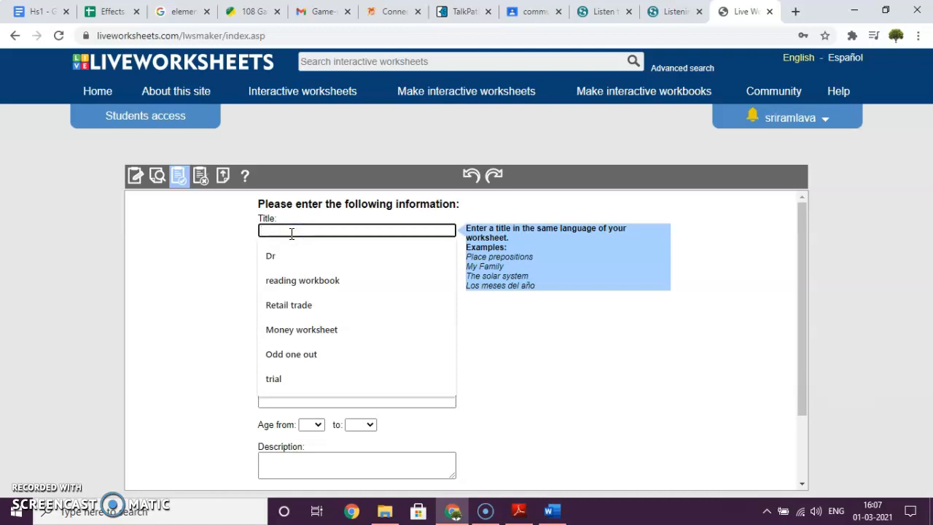
type("Who am I")
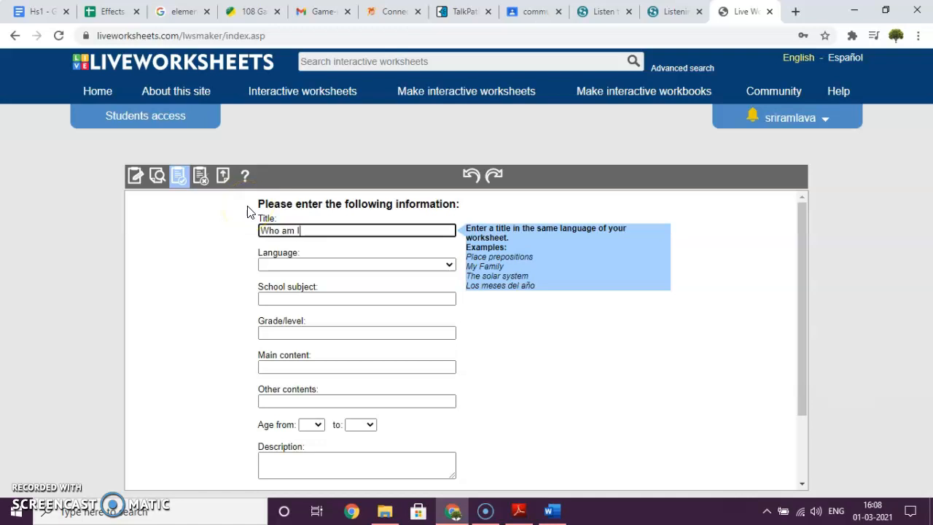
left_click(447, 266)
left_click(290, 45)
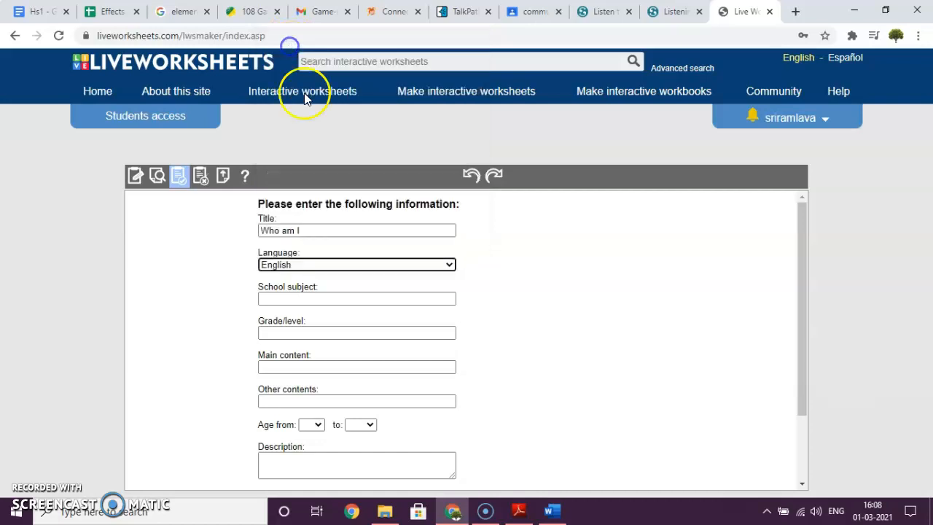
Set the worksheet's school subject to English as a Second Language (ESL), picked from the suggested subjects
left_click(285, 299)
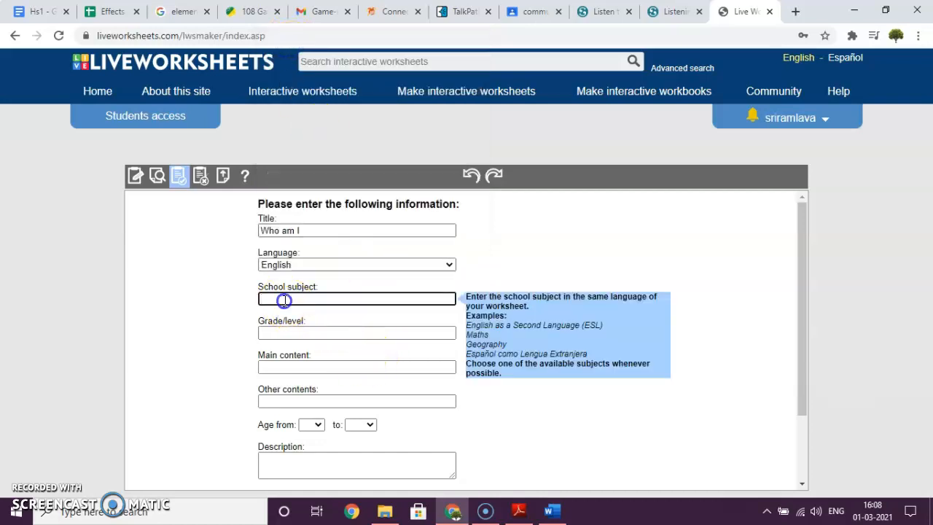
left_click(525, 329)
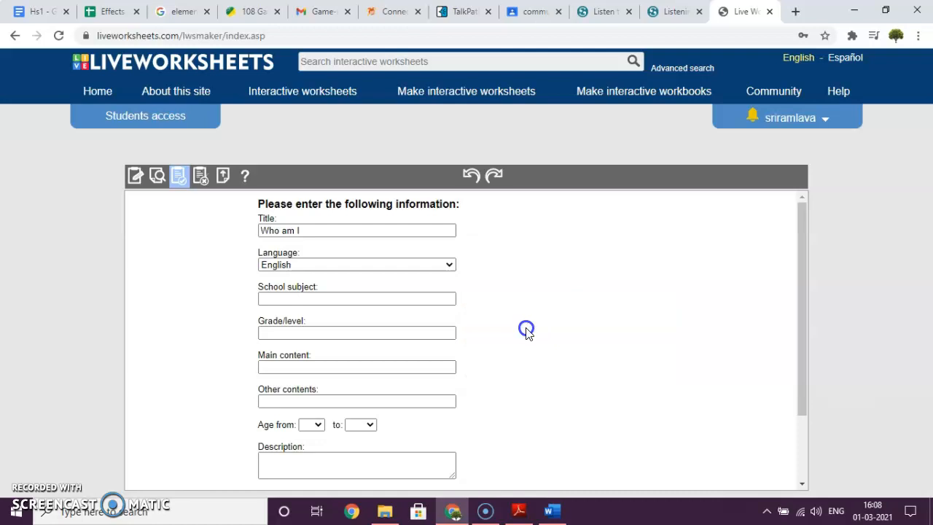
left_click(275, 297)
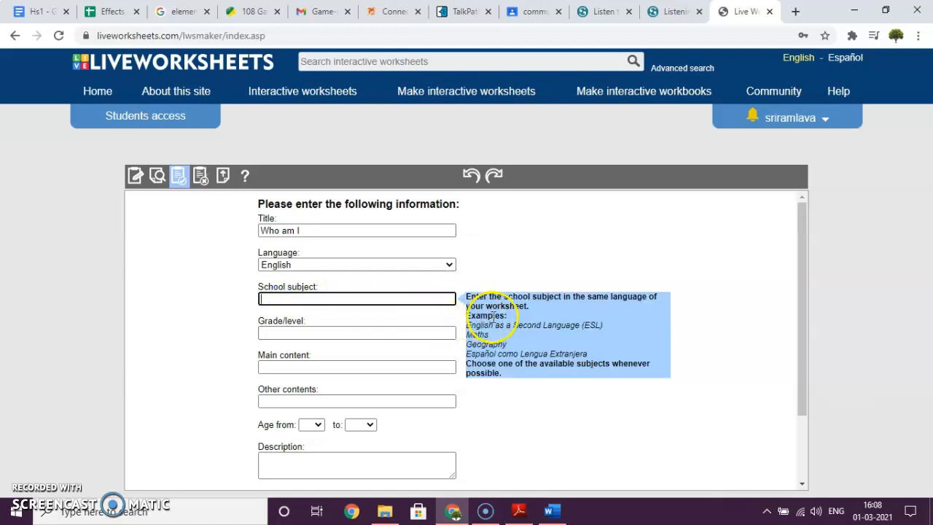
type("ESL")
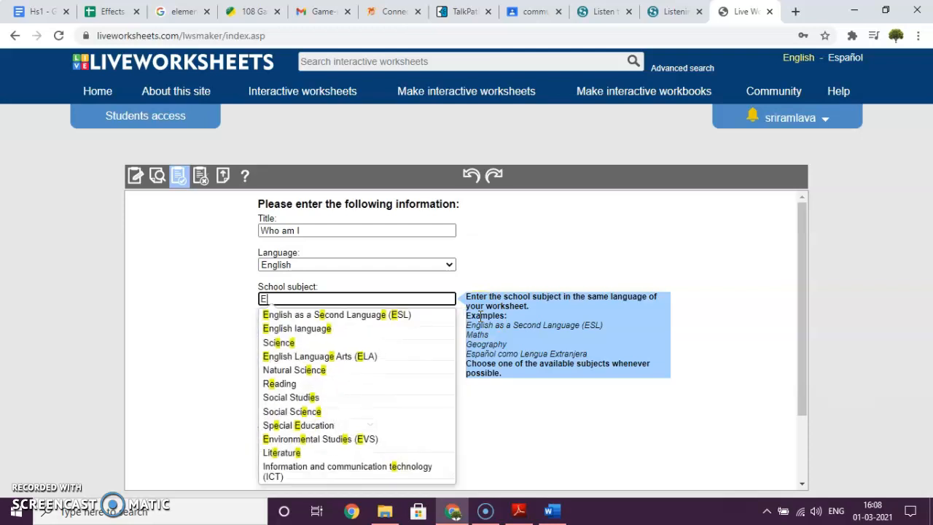
left_click(496, 321)
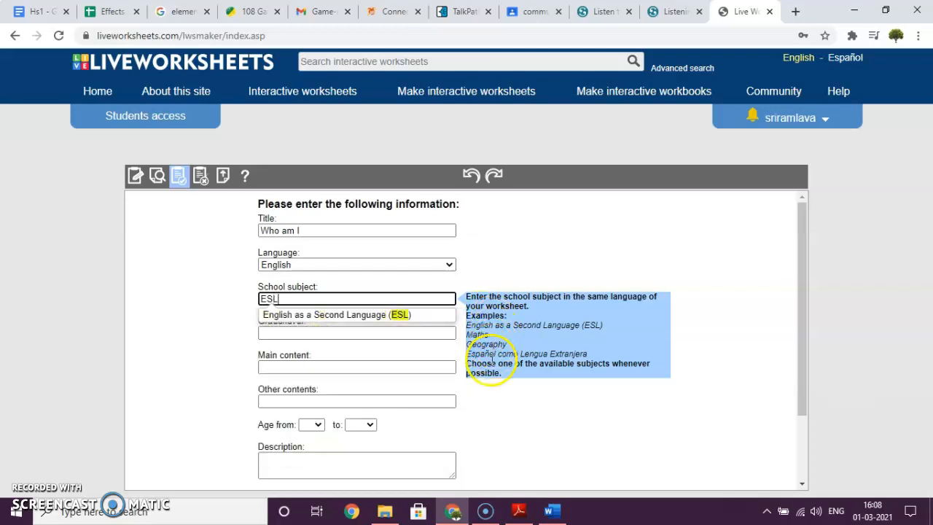
left_click(385, 315)
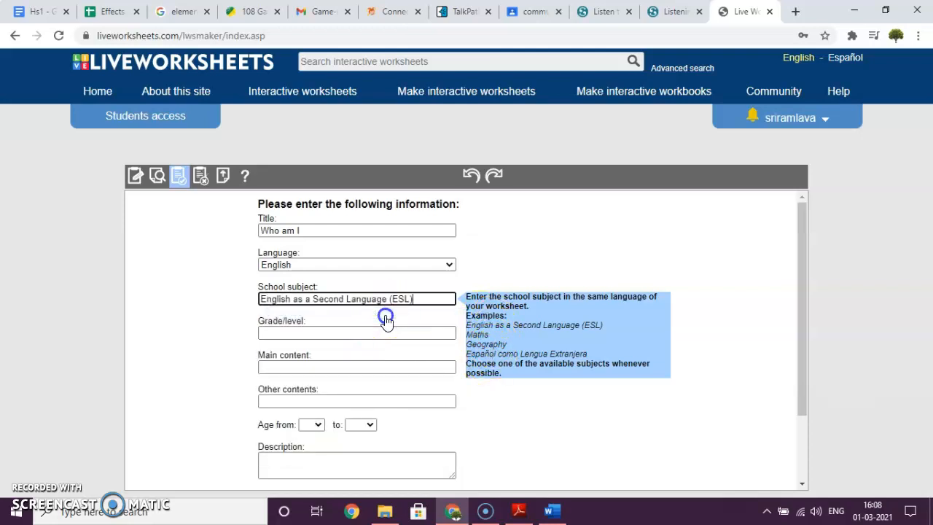
Enter Grade 3 as the grade level and Critical Thinking as the main content
left_click(276, 334)
type("Grade")
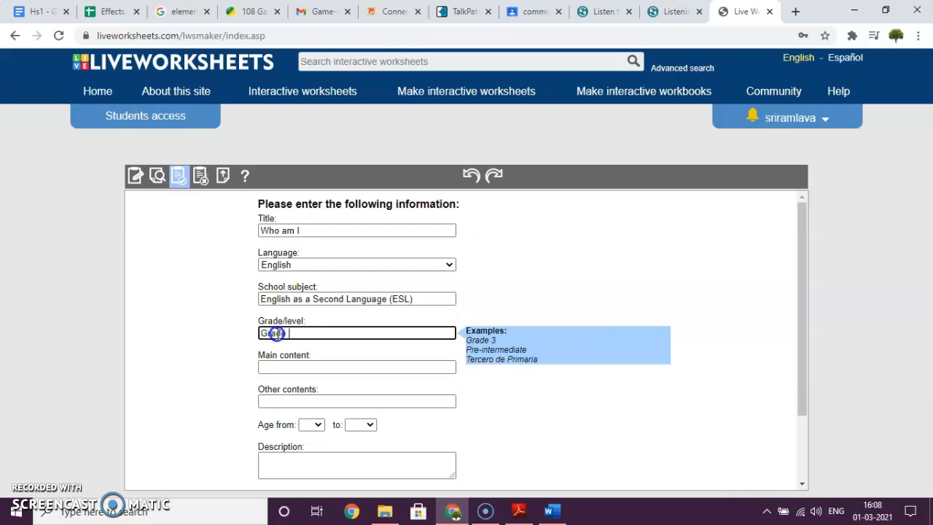
type(" 3")
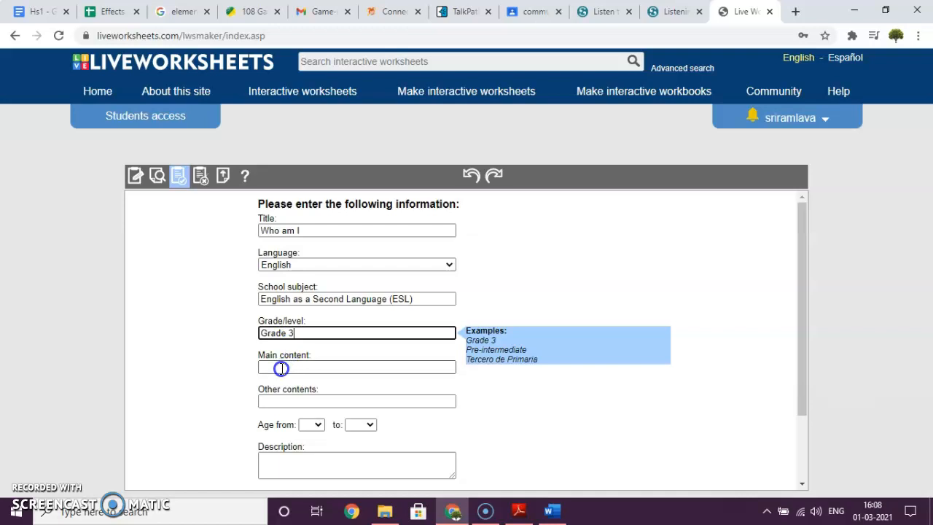
left_click(282, 368)
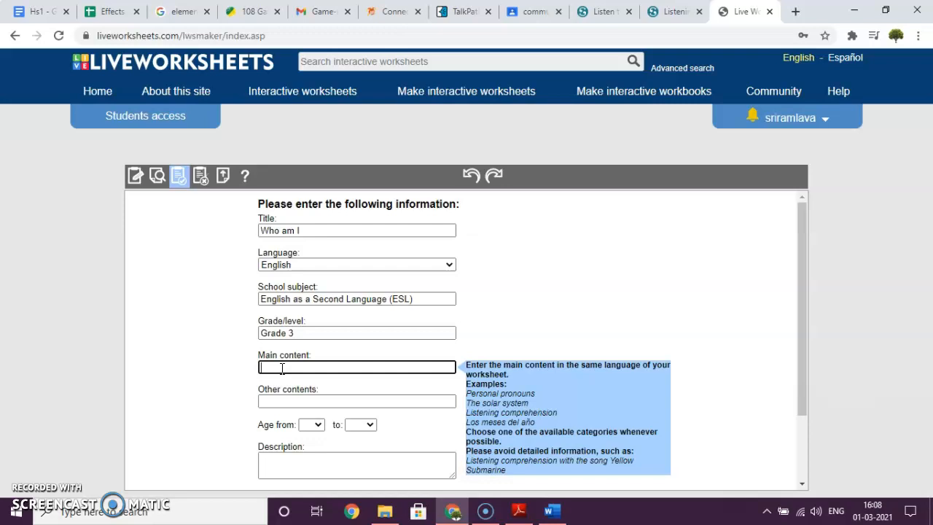
type("C")
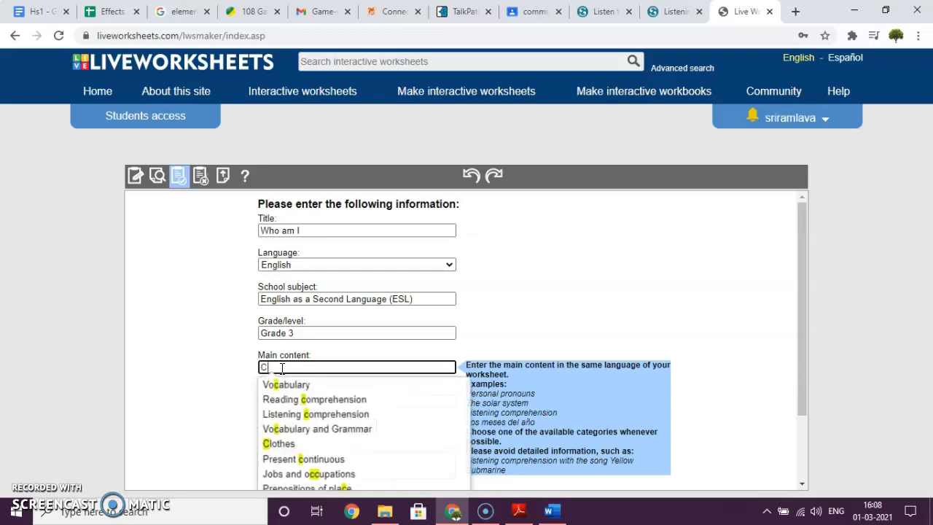
type("ritic")
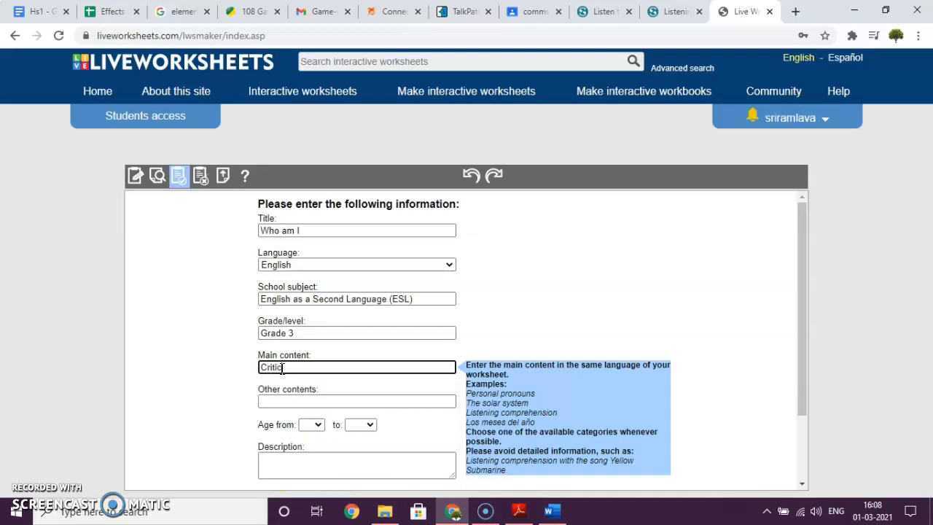
type("al Thinkin")
type("g")
Set the worksheet's age range from 7 to 8
scroll(308, 389, "down", 2)
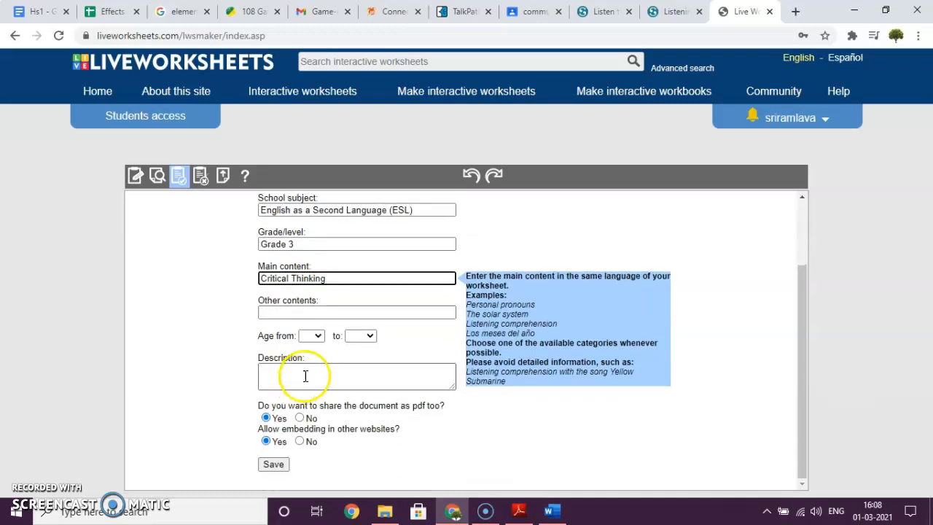
left_click(318, 336)
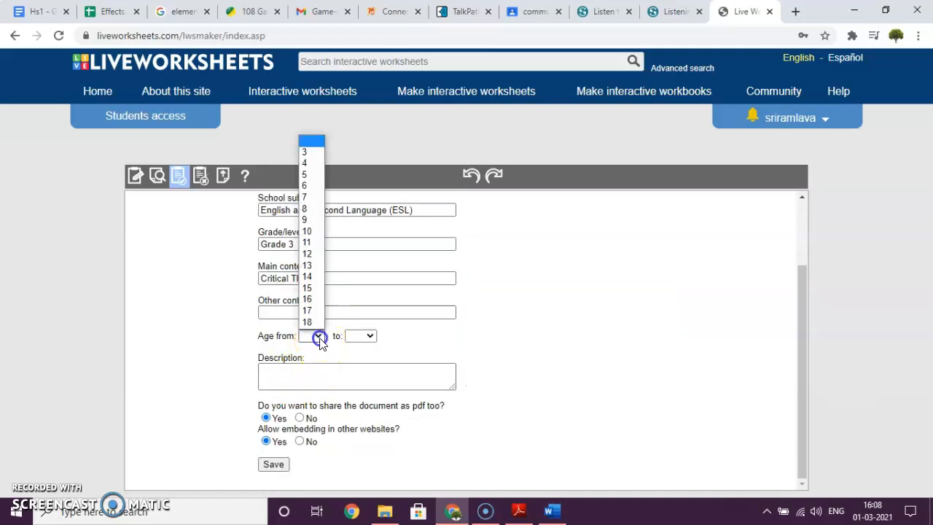
left_click(311, 199)
left_click(369, 335)
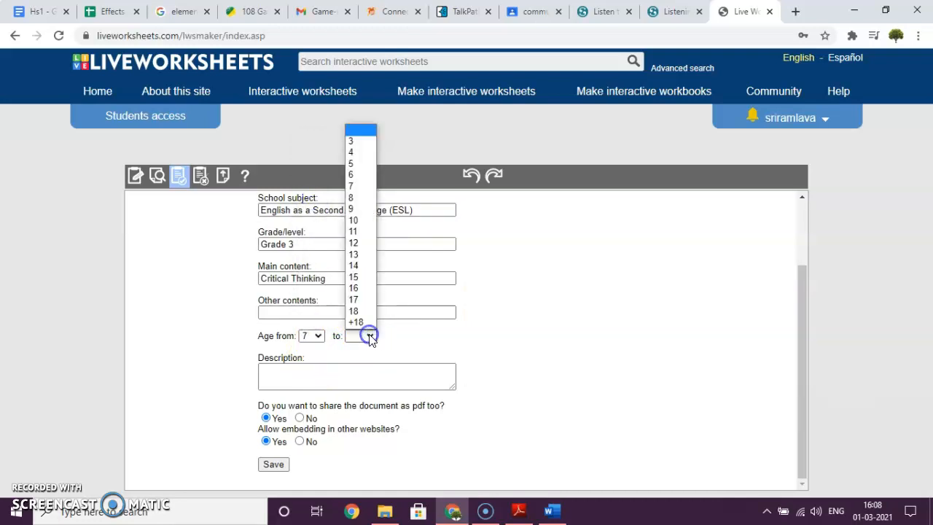
left_click(354, 197)
Enter the description "This worksheet enables the student to think" and save the worksheet
left_click(279, 370)
left_click(280, 370)
type("THis")
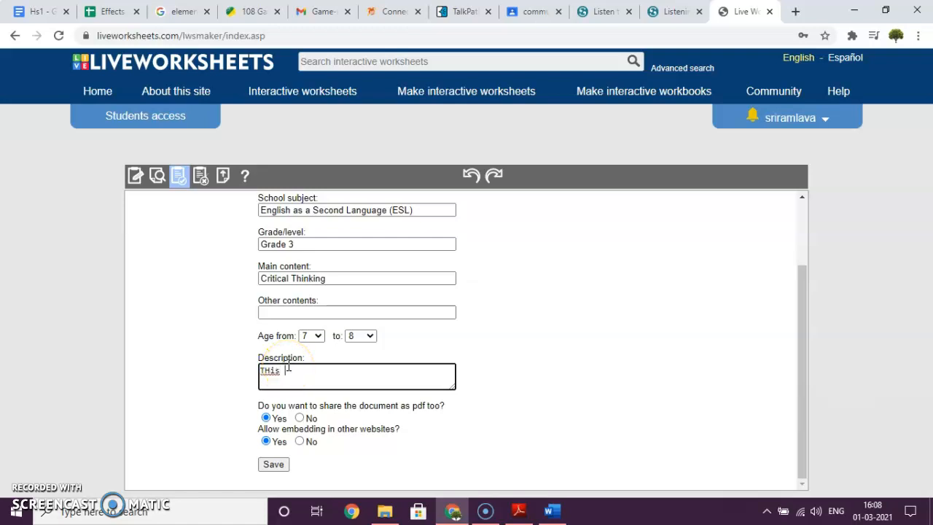
key("BackSpace")
key("BackSpace")
key("BackSpace")
type("his worksheet enables the studen")
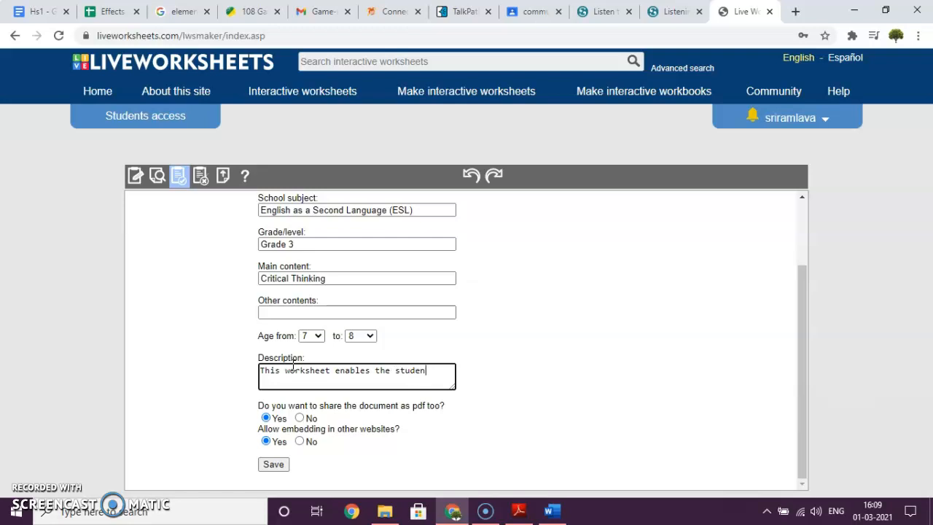
type("t to think")
left_click(276, 466)
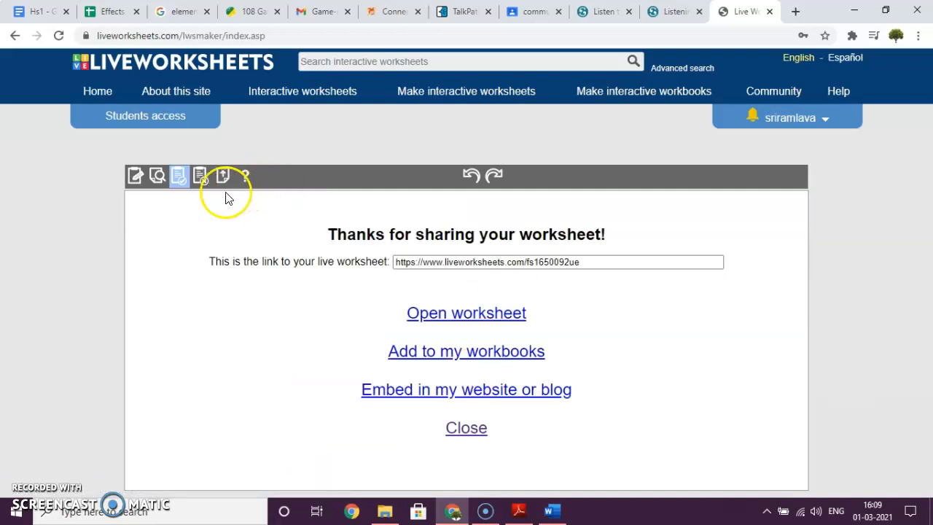
Open the shared worksheet and answer question 1 with "fan"
left_click(462, 318)
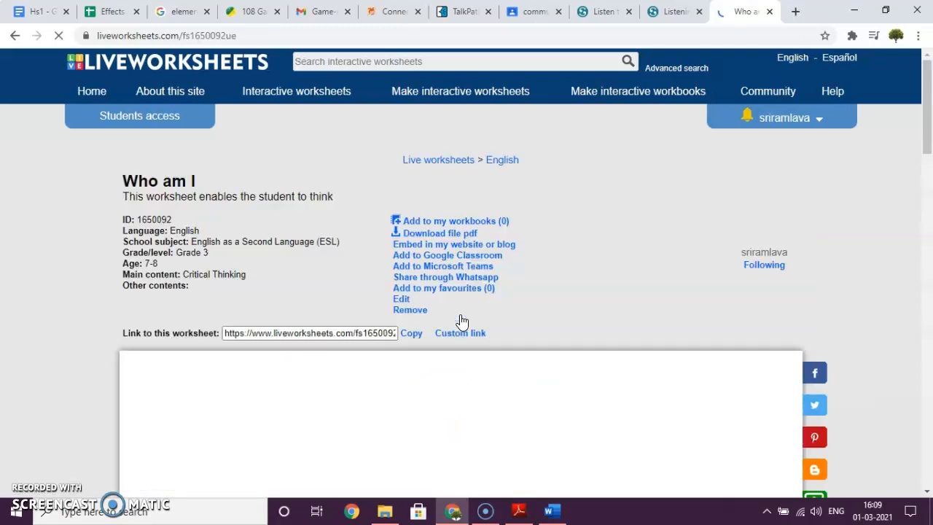
scroll(462, 321, "down", 5)
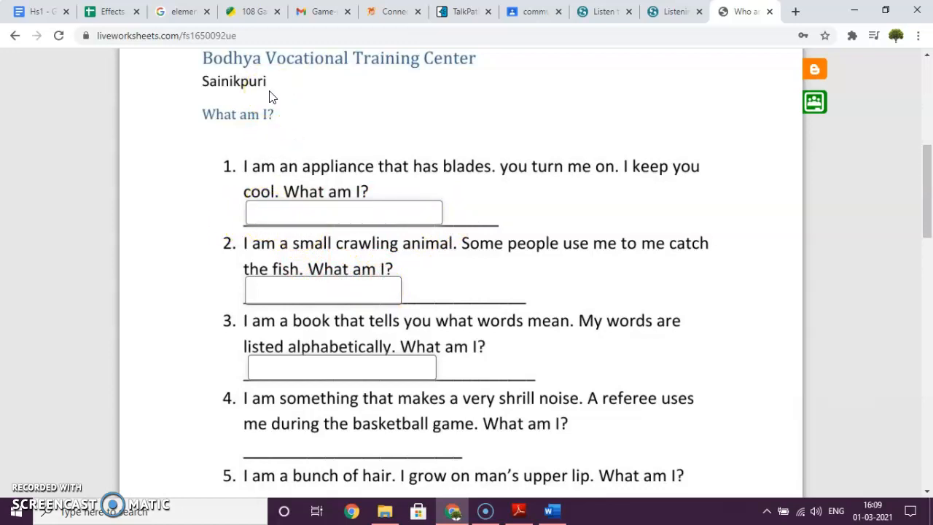
left_click(281, 214)
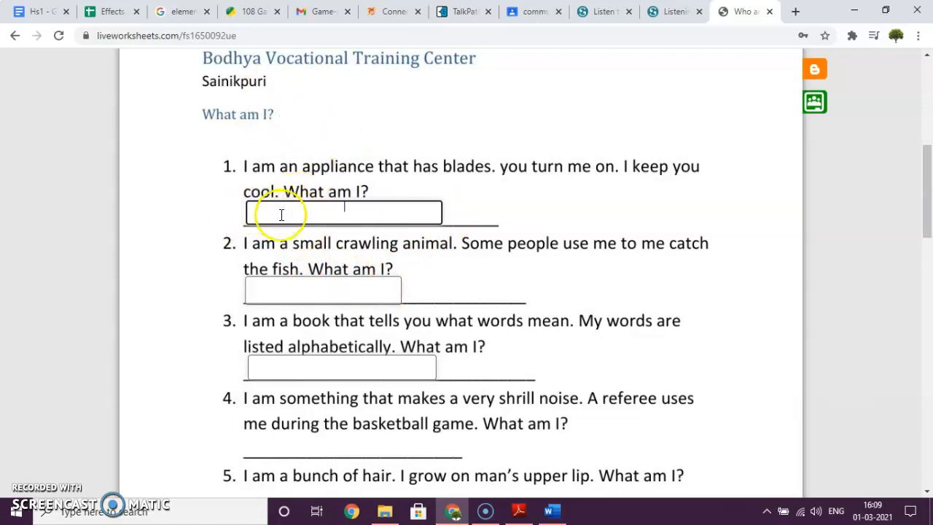
type("fan")
Answer question 2 with "WORM" and question 3 with the misspelled word "distiona"
left_click(307, 294)
type("wo")
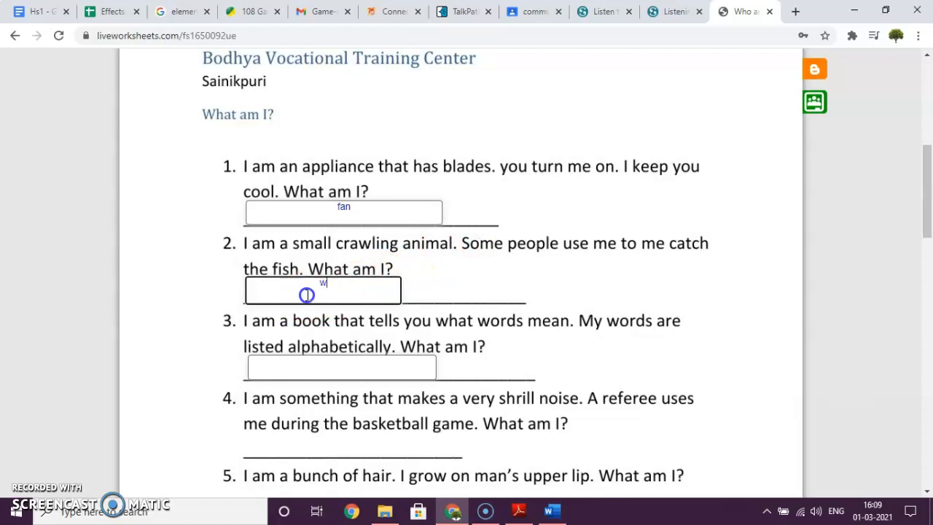
key("BackSpace")
key("BackSpace")
type("WORM")
left_click(304, 371)
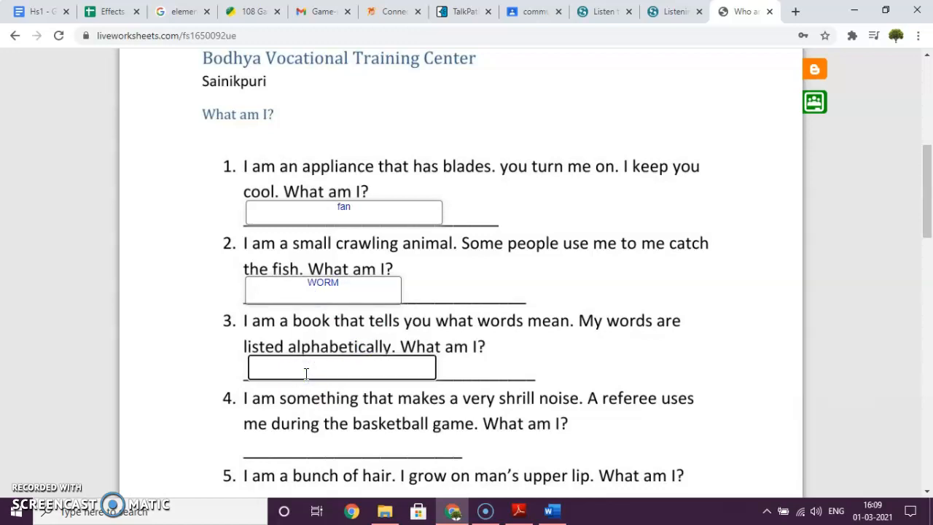
type("distiona")
Finish the worksheet with the option to check the answers, and review the marked answers and the score
scroll(314, 373, "down", 10)
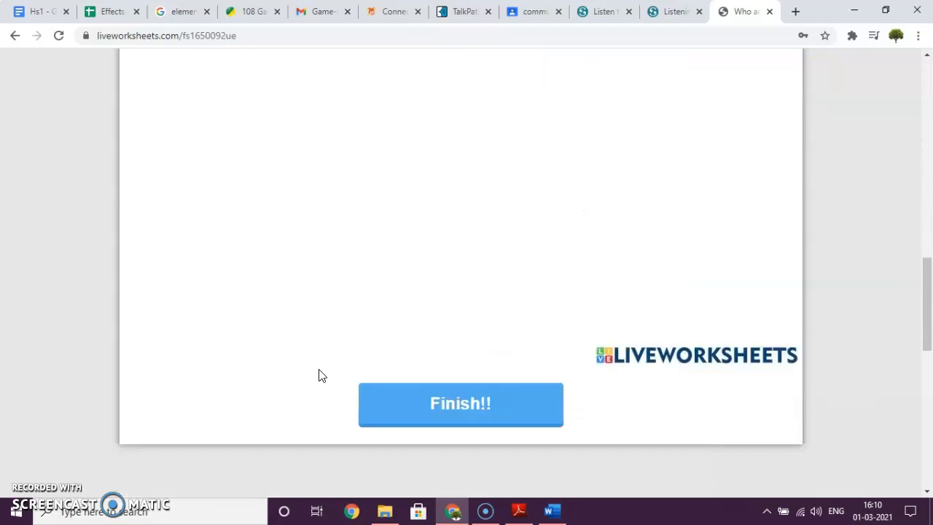
left_click(457, 403)
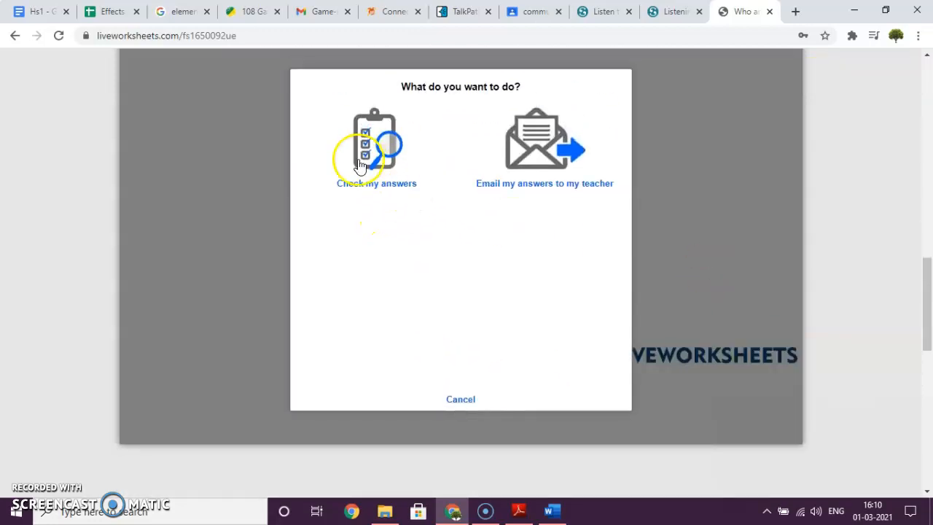
left_click(366, 154)
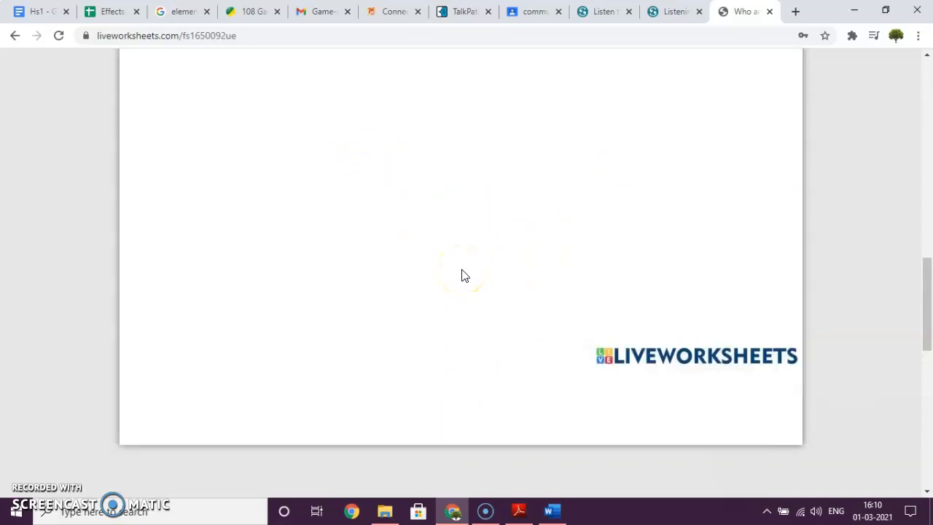
scroll(462, 275, "up", 3)
scroll(461, 276, "up", 3)
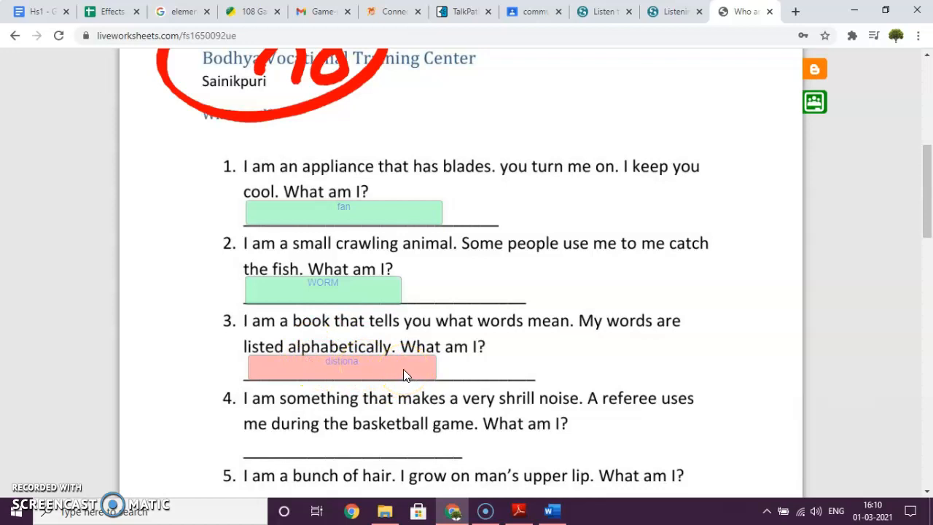
scroll(403, 369, "up", 2)
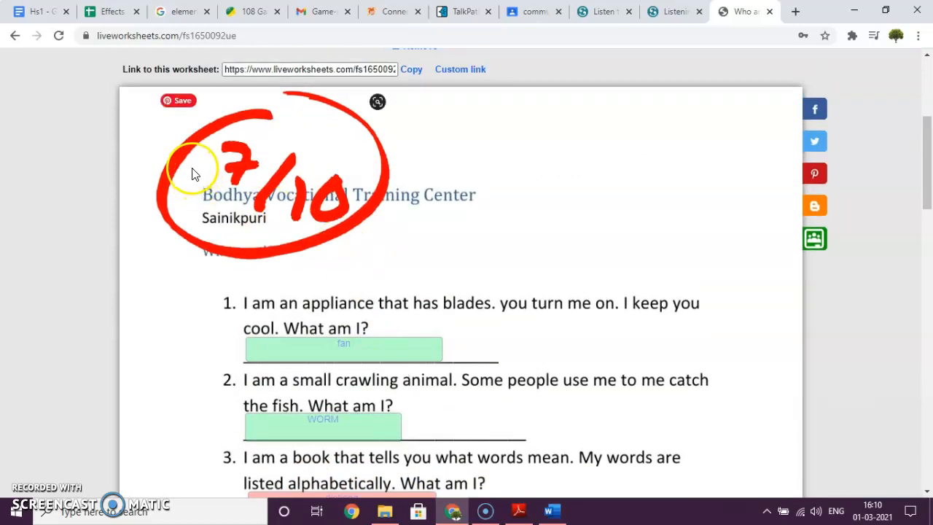
scroll(359, 240, "down", 3)
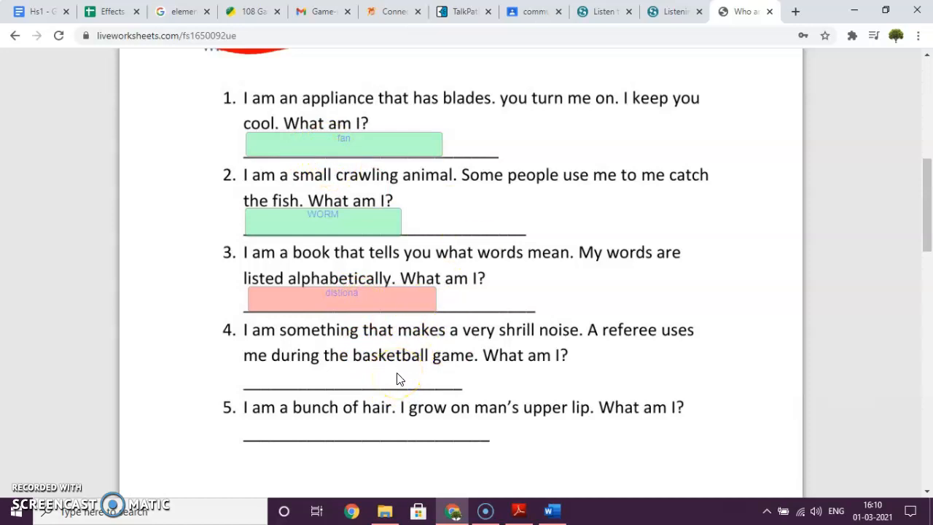
scroll(398, 379, "up", 4)
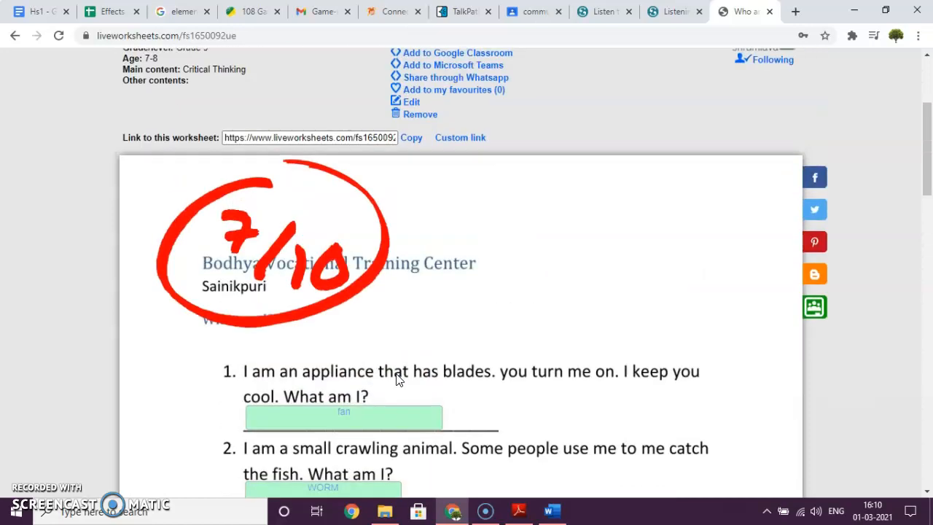